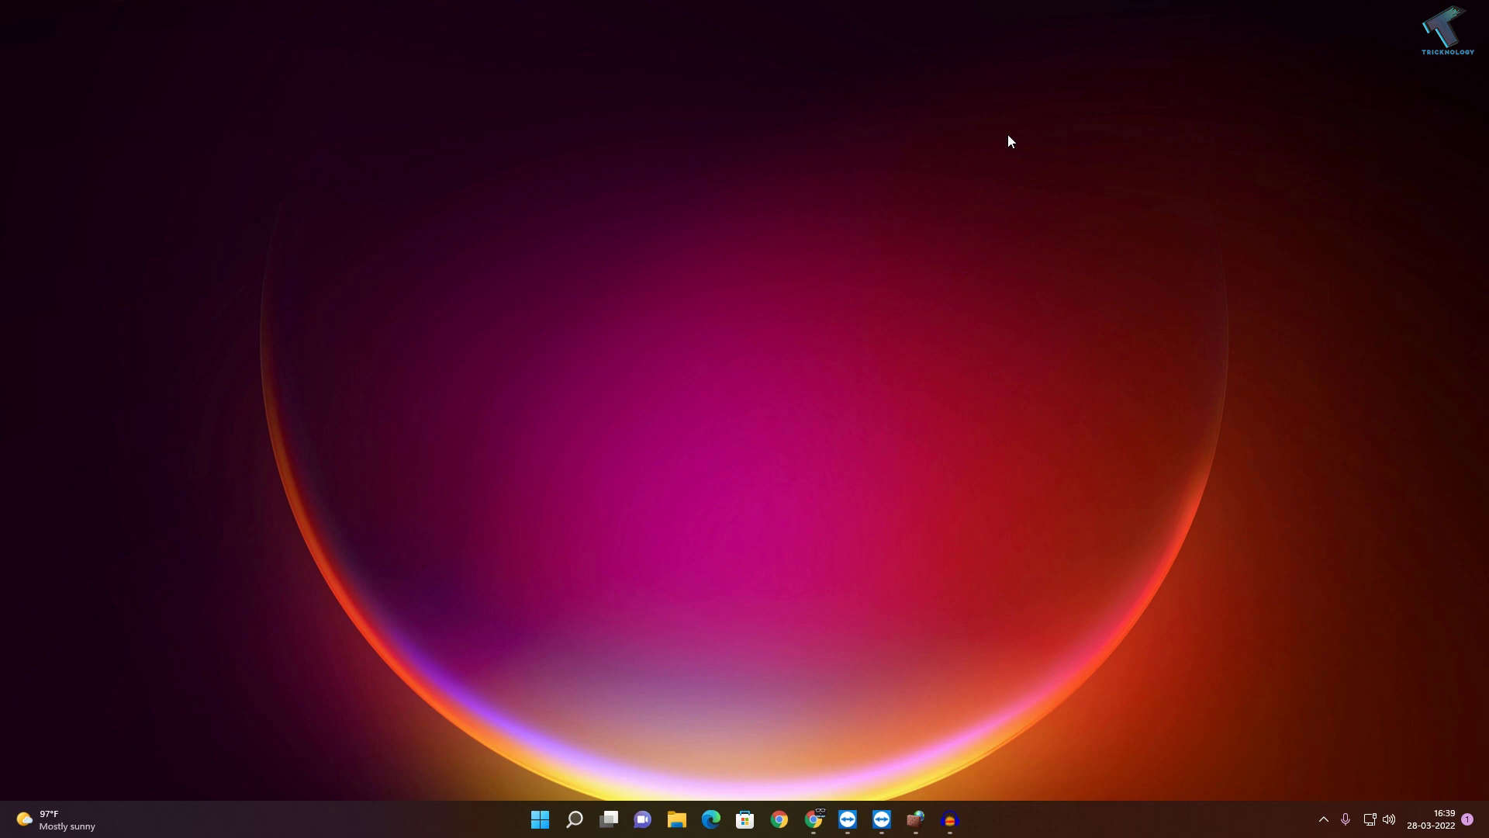
- Bring up the TeamViewer MacBook session and shift its window slightly right
left_click(882, 819)
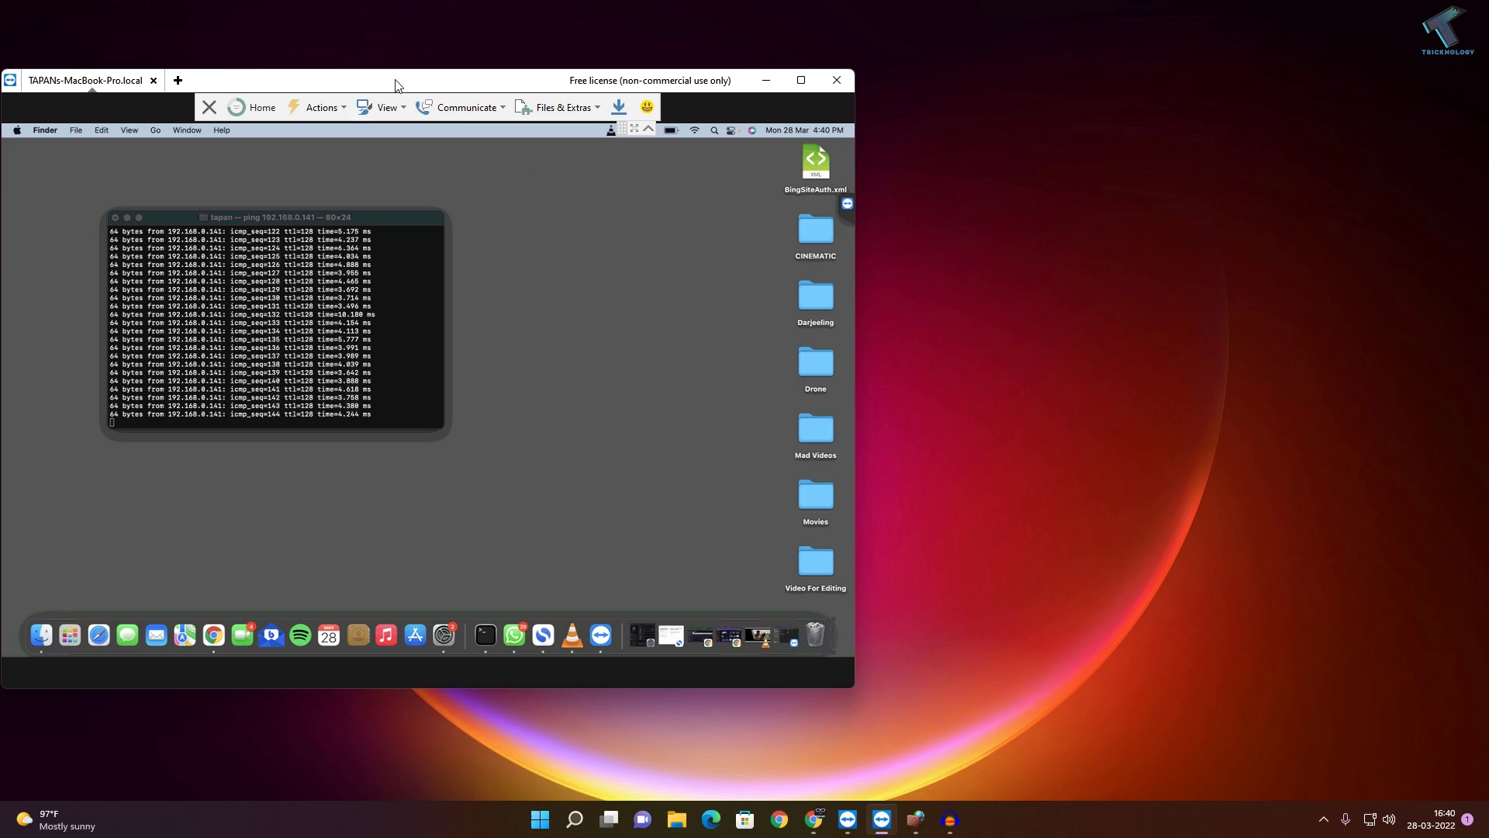
left_click_drag(393, 82, 494, 75)
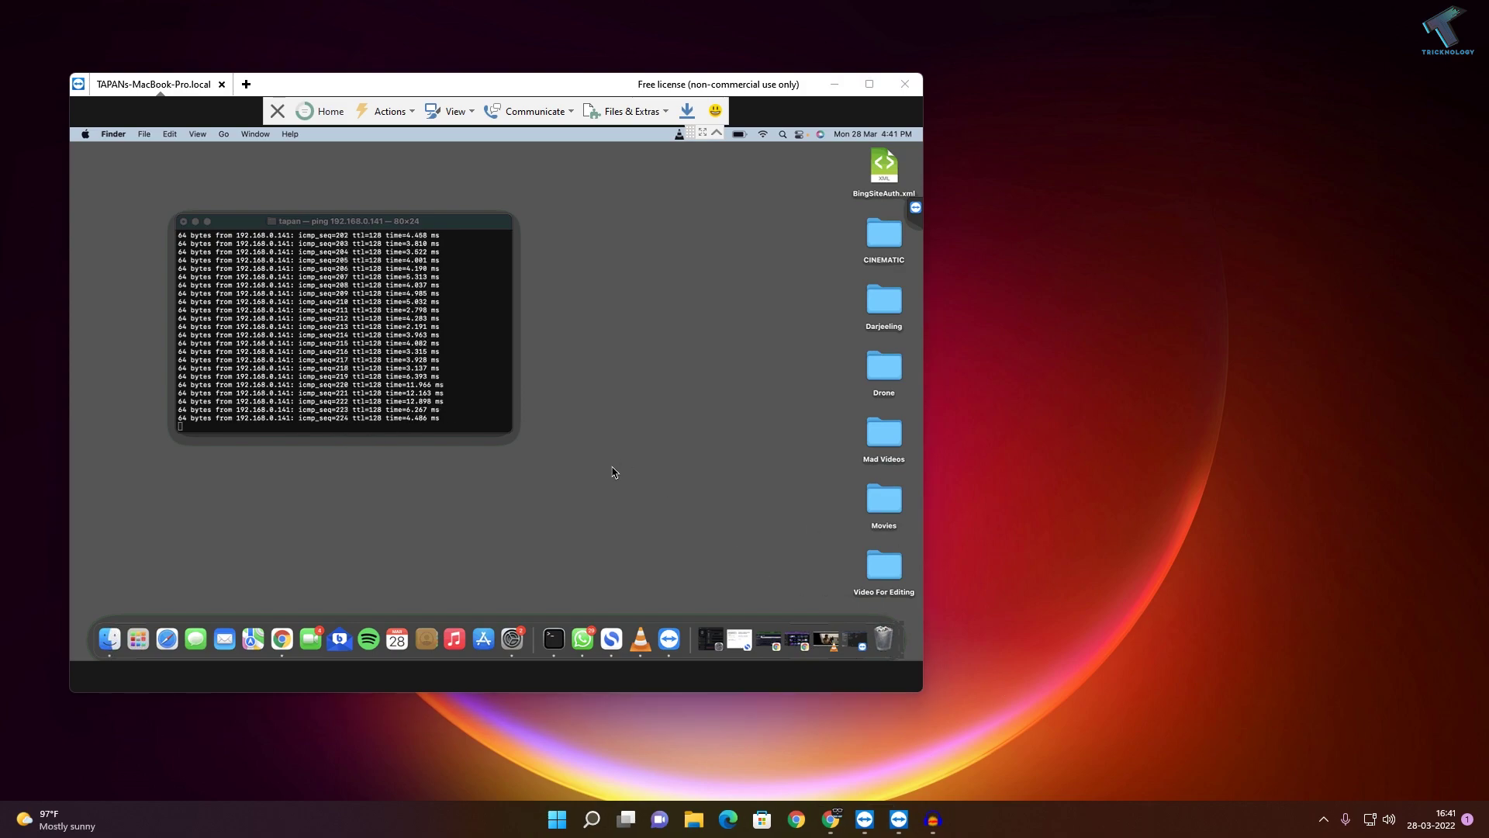
- Launch Control Panel, keep View by Category, and go to Network and Internet > Network and Sharing Center
left_click(558, 819)
type("control Panel")
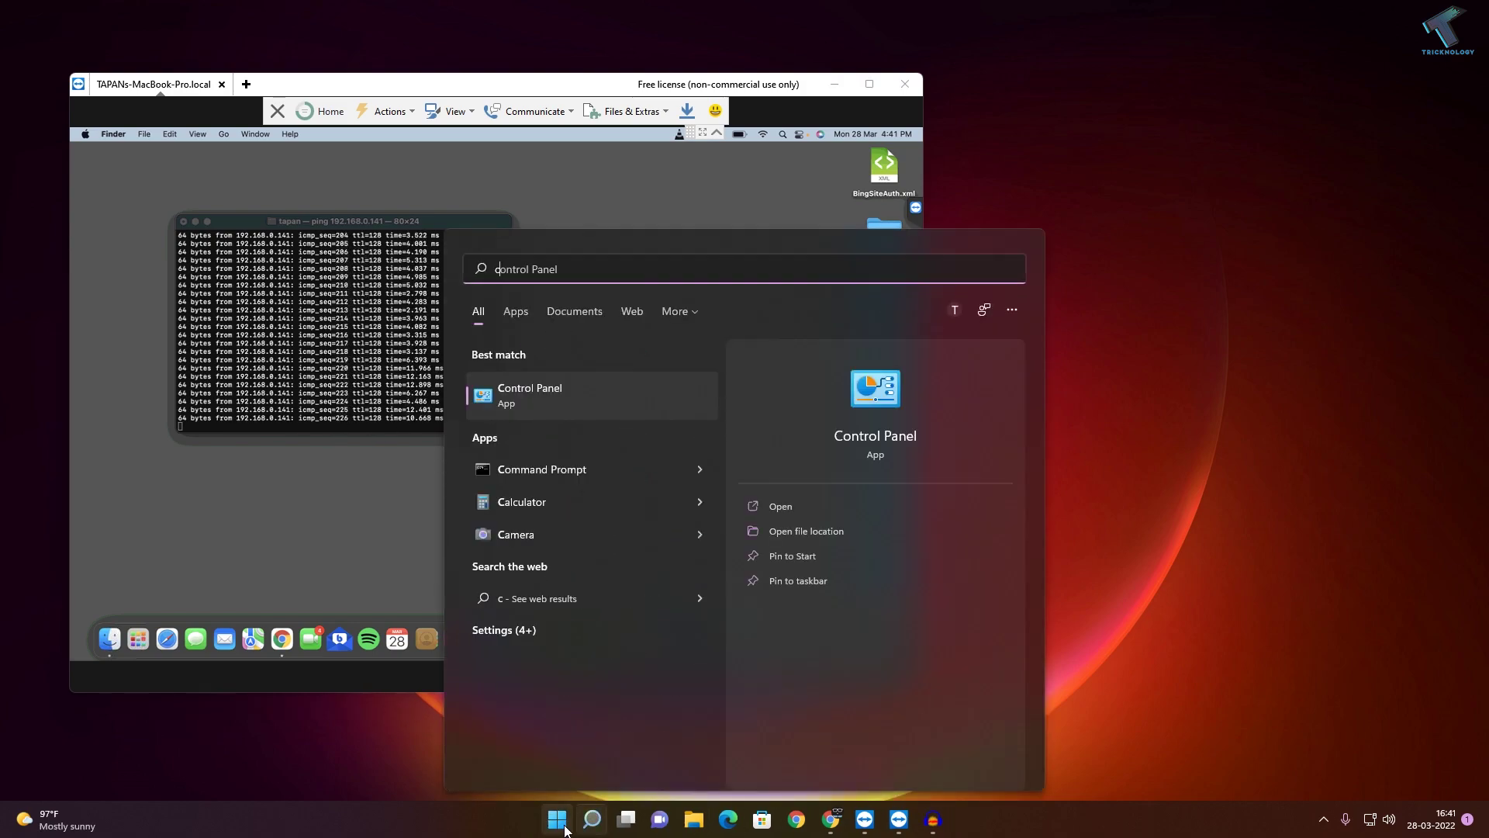
key("Return")
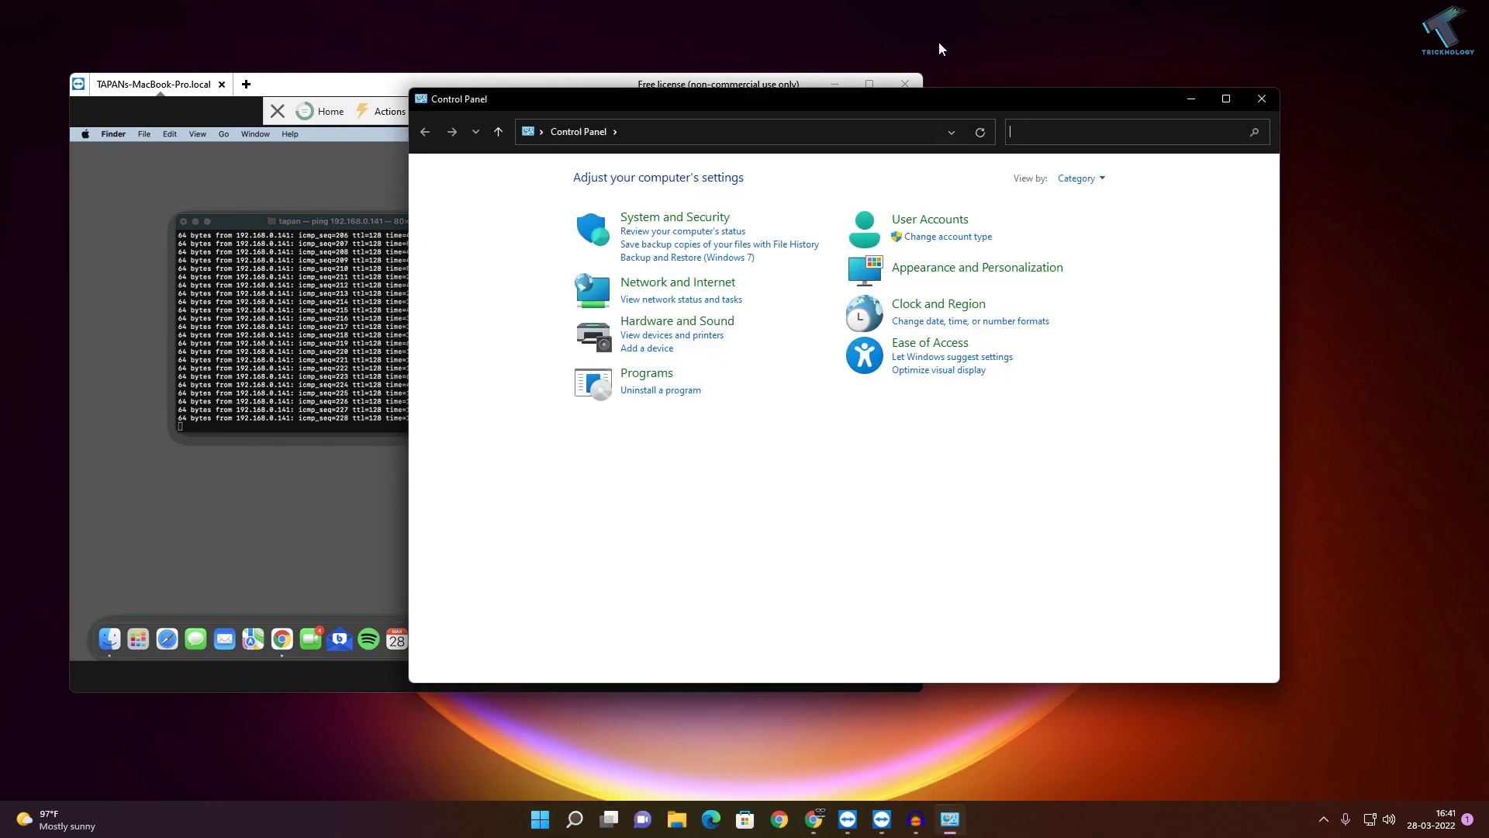
left_click_drag(904, 99, 1065, 95)
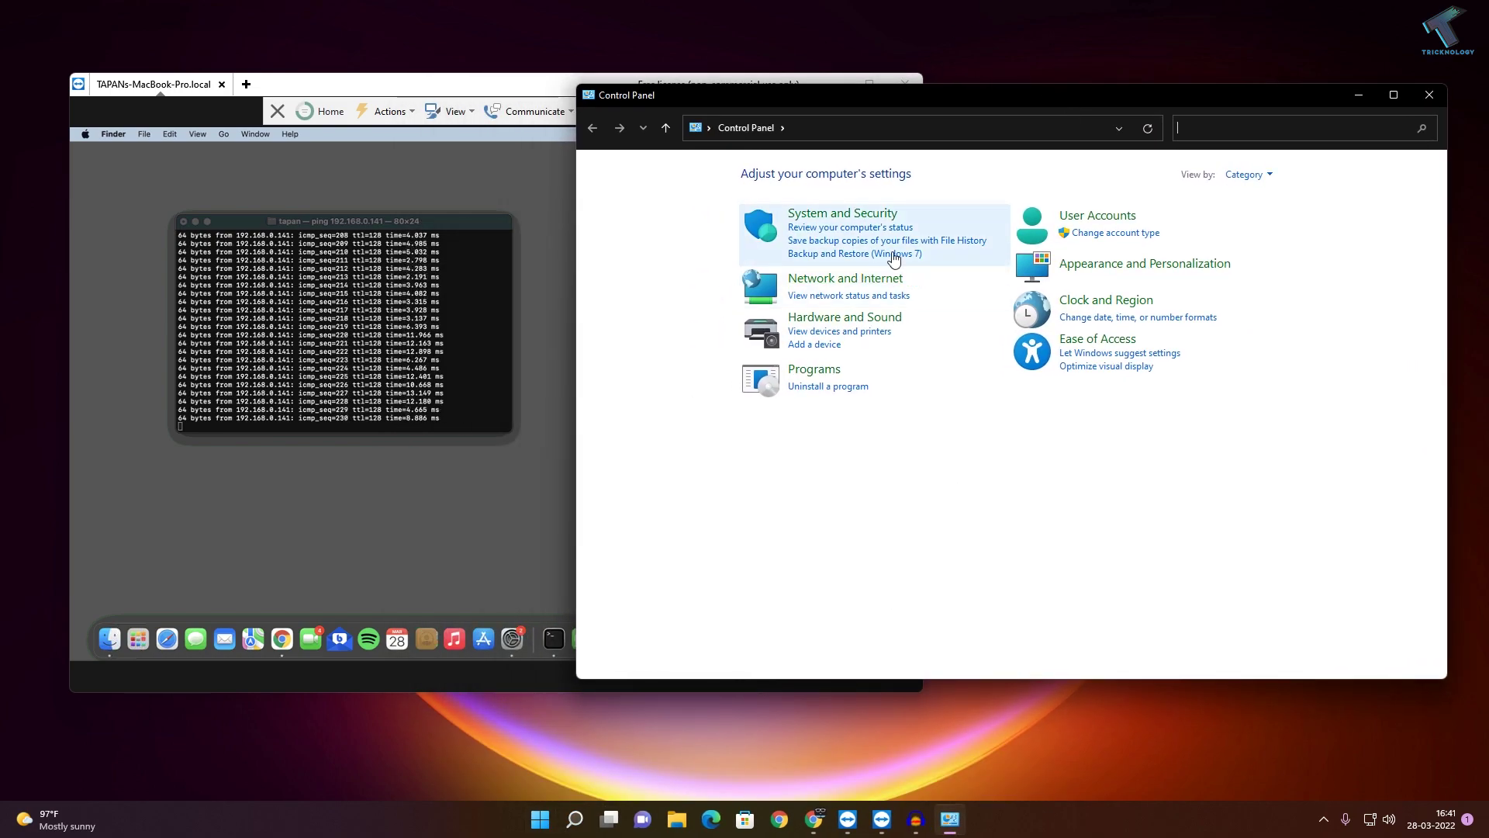
left_click(1238, 180)
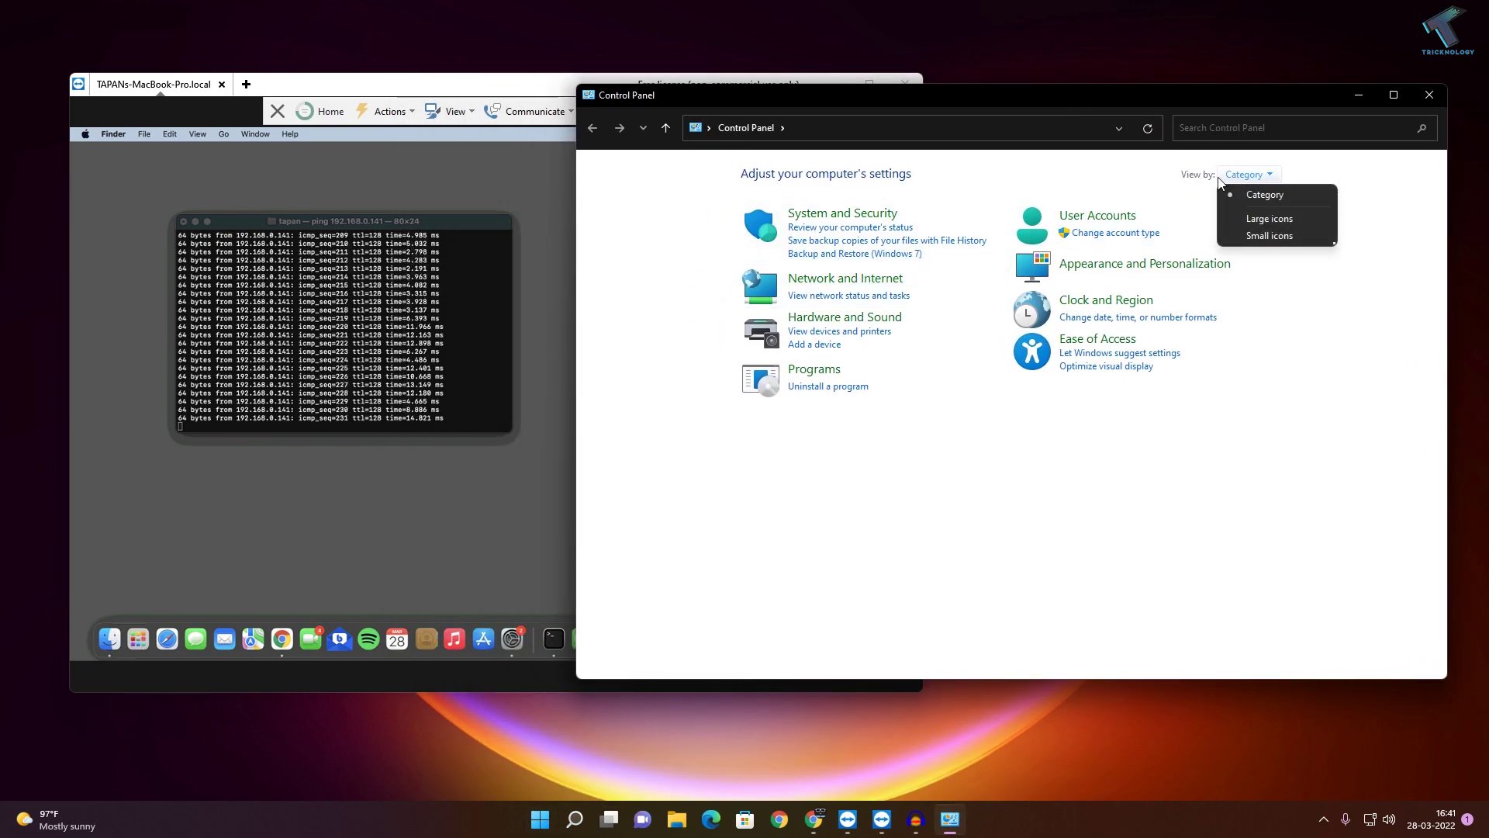
left_click(1265, 196)
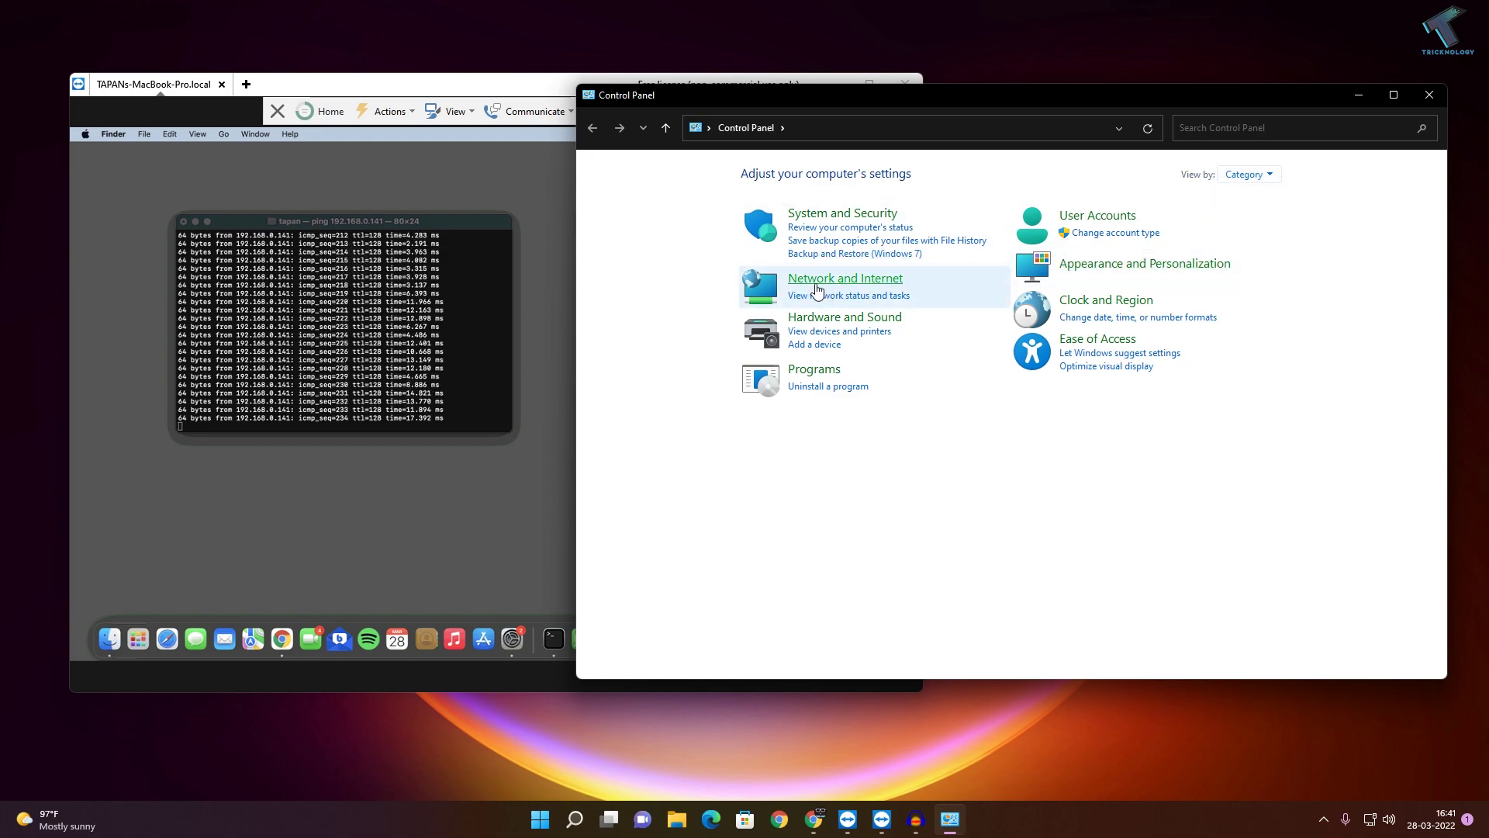
left_click(865, 281)
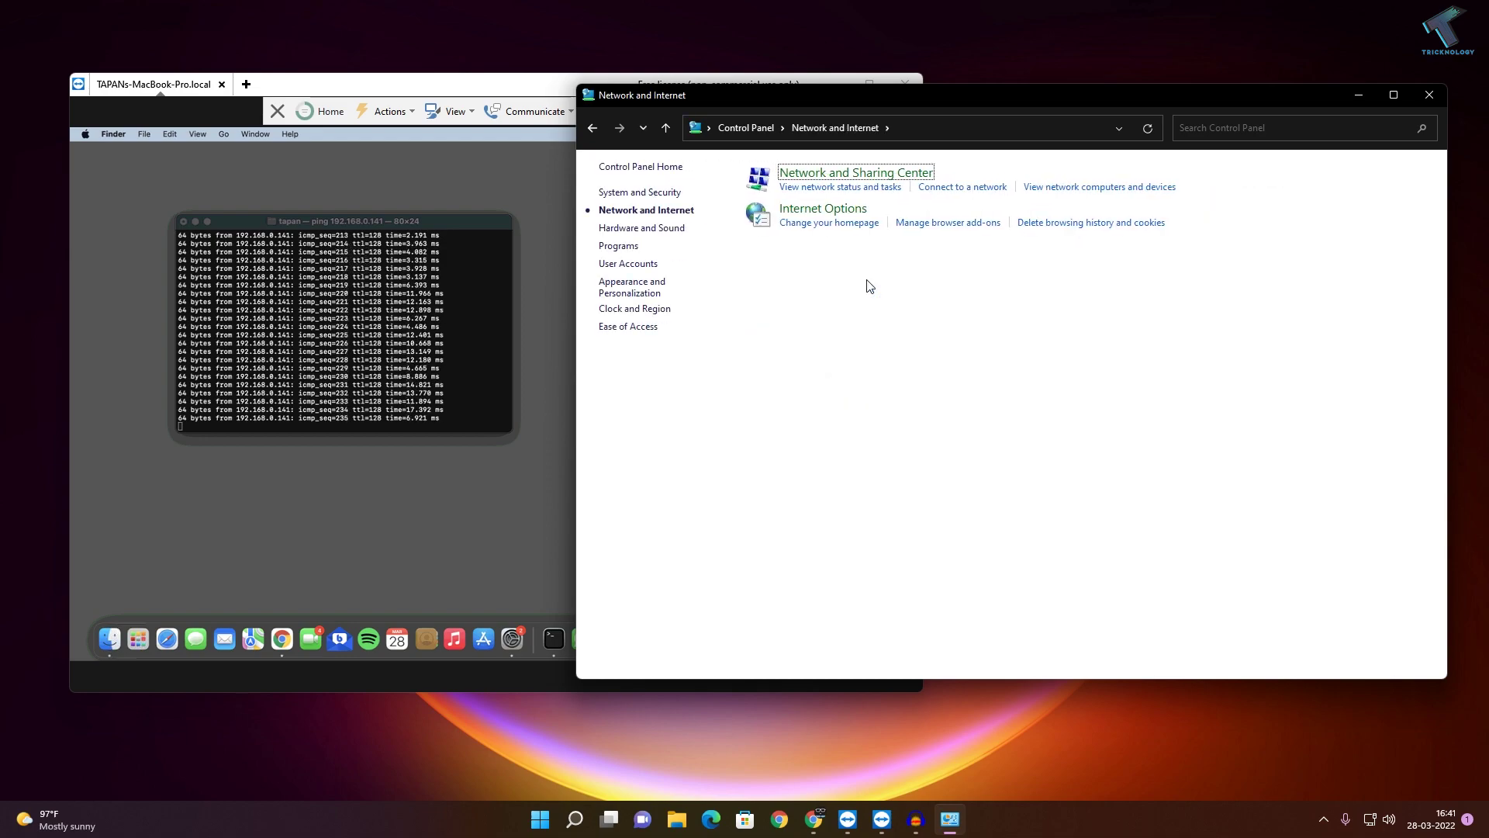
left_click(854, 179)
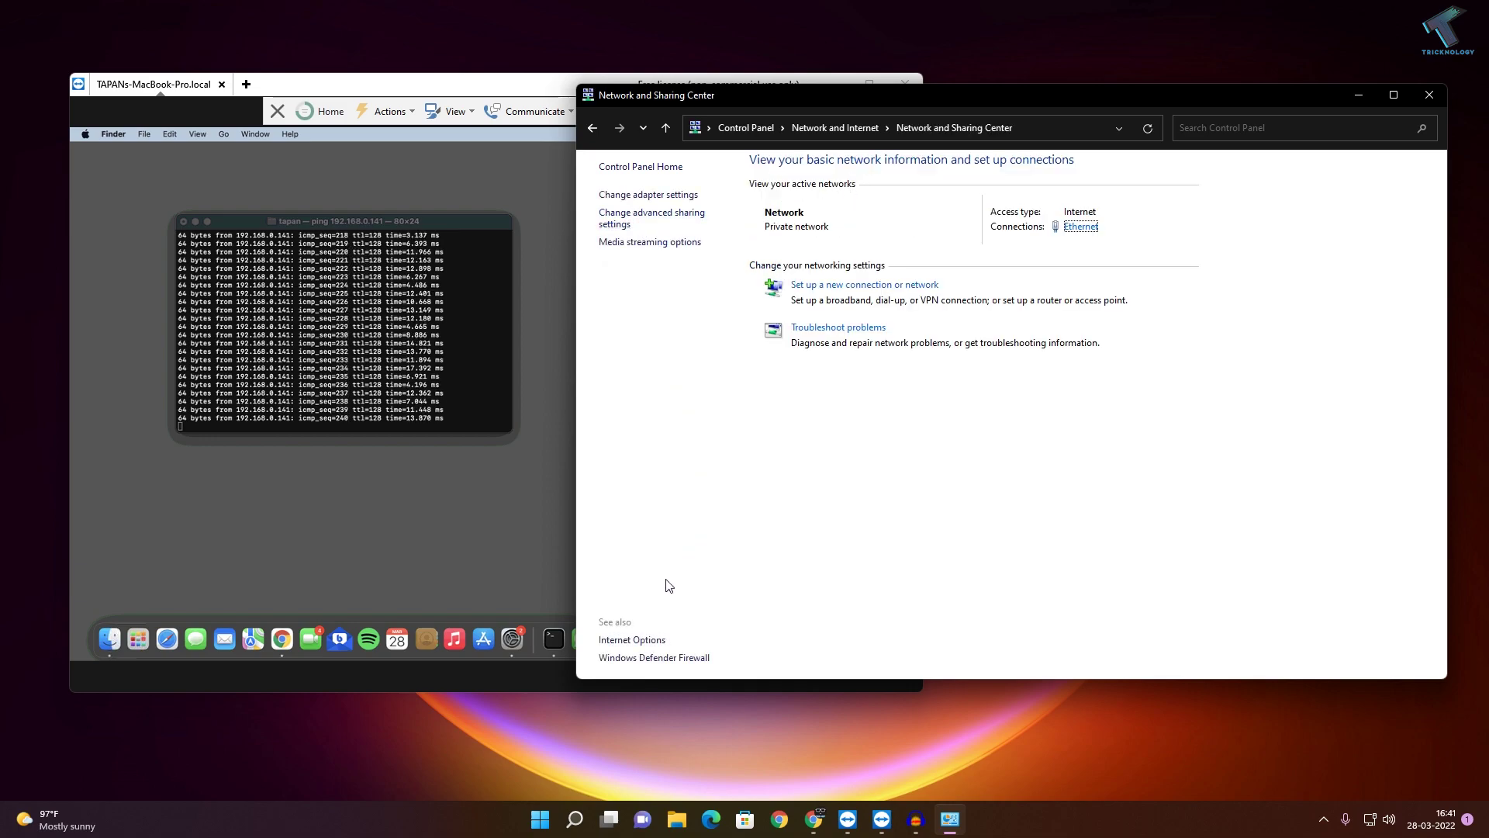
- Set Windows Defender Firewall to 'Turn on' for both Private and Public network settings
left_click(681, 659)
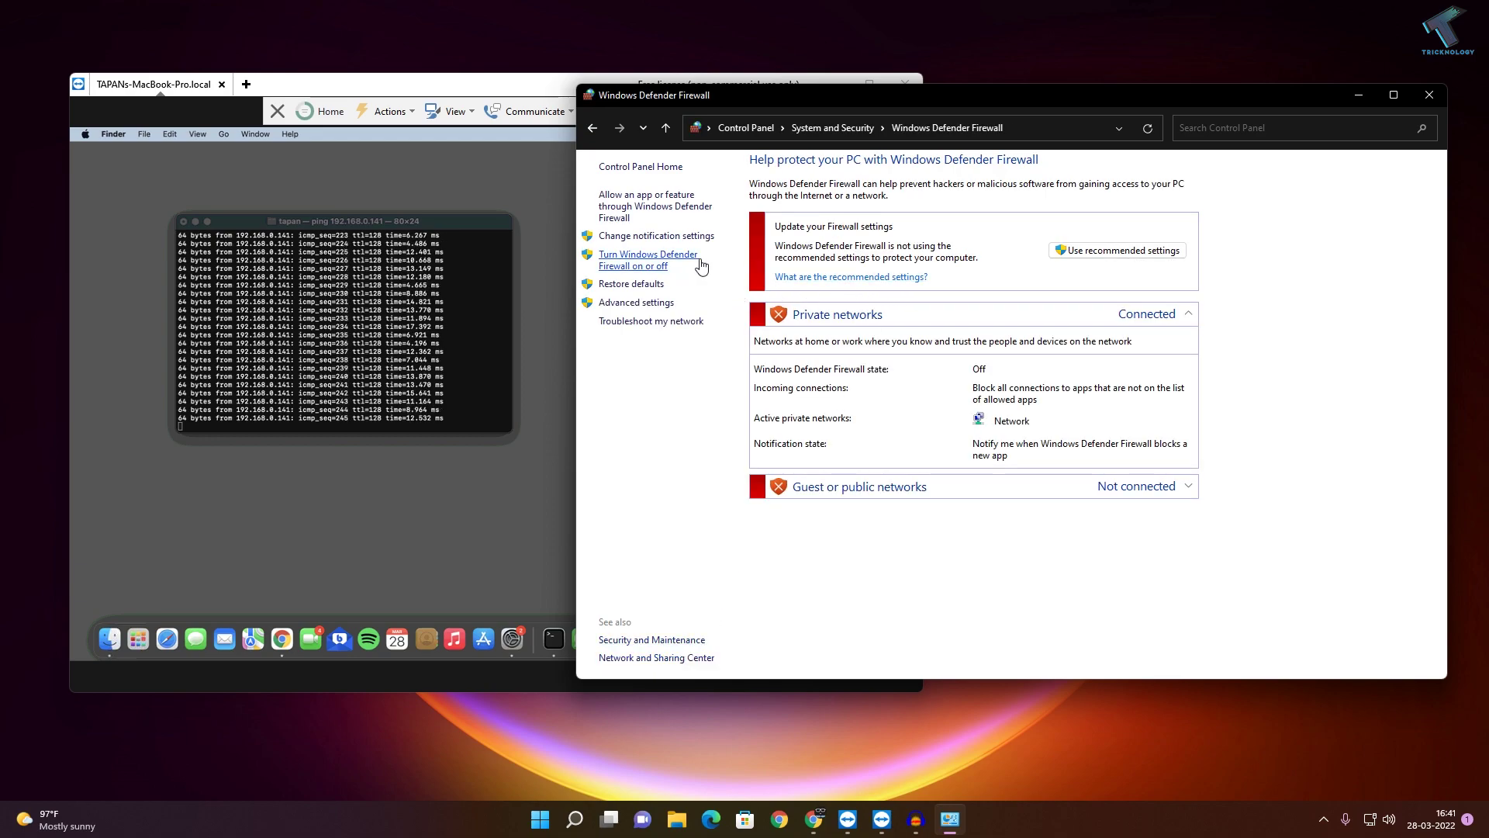
left_click(647, 259)
left_click(866, 227)
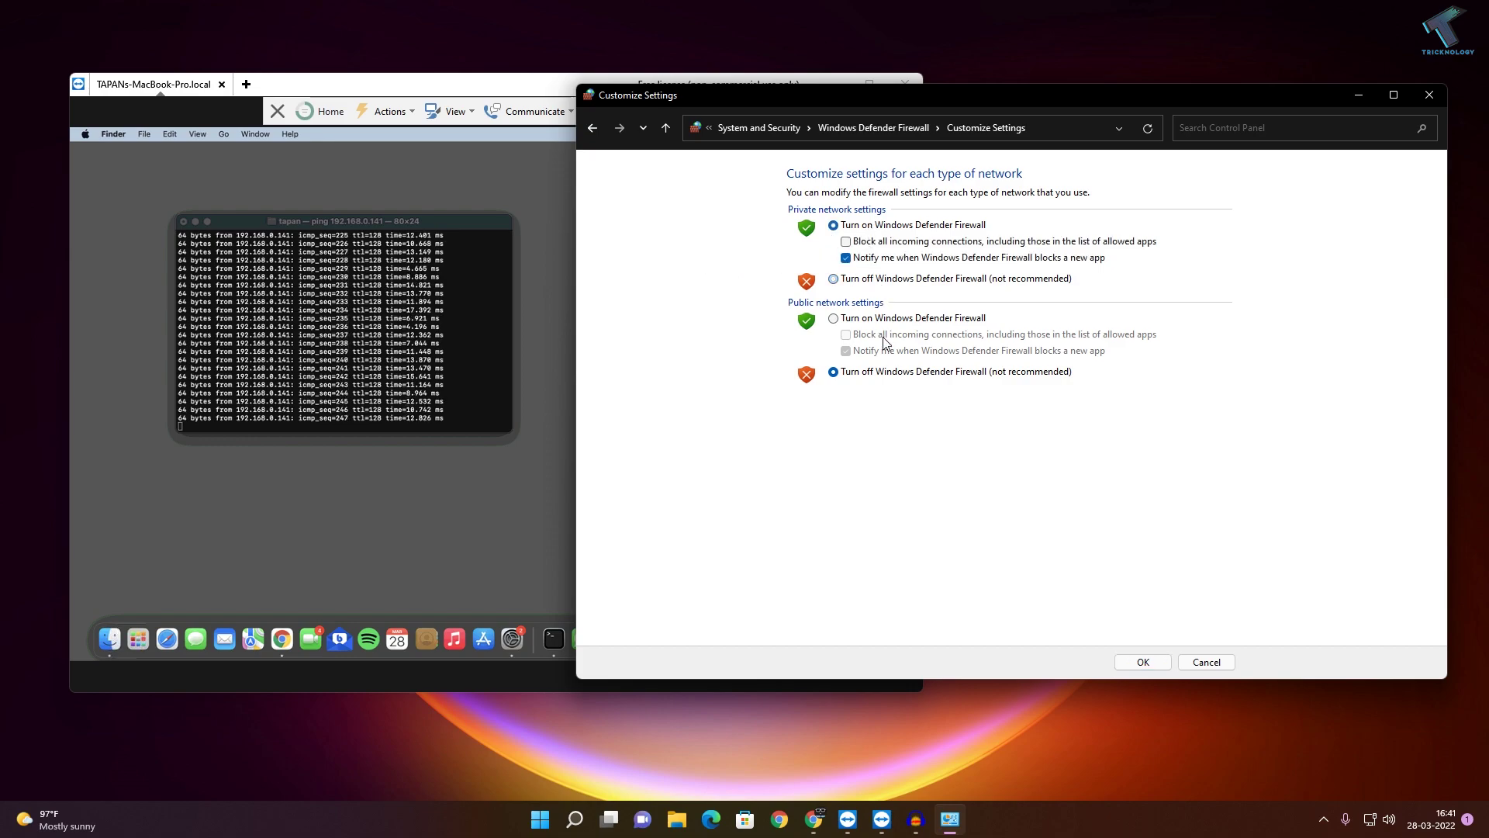
left_click(890, 318)
left_click(1134, 659)
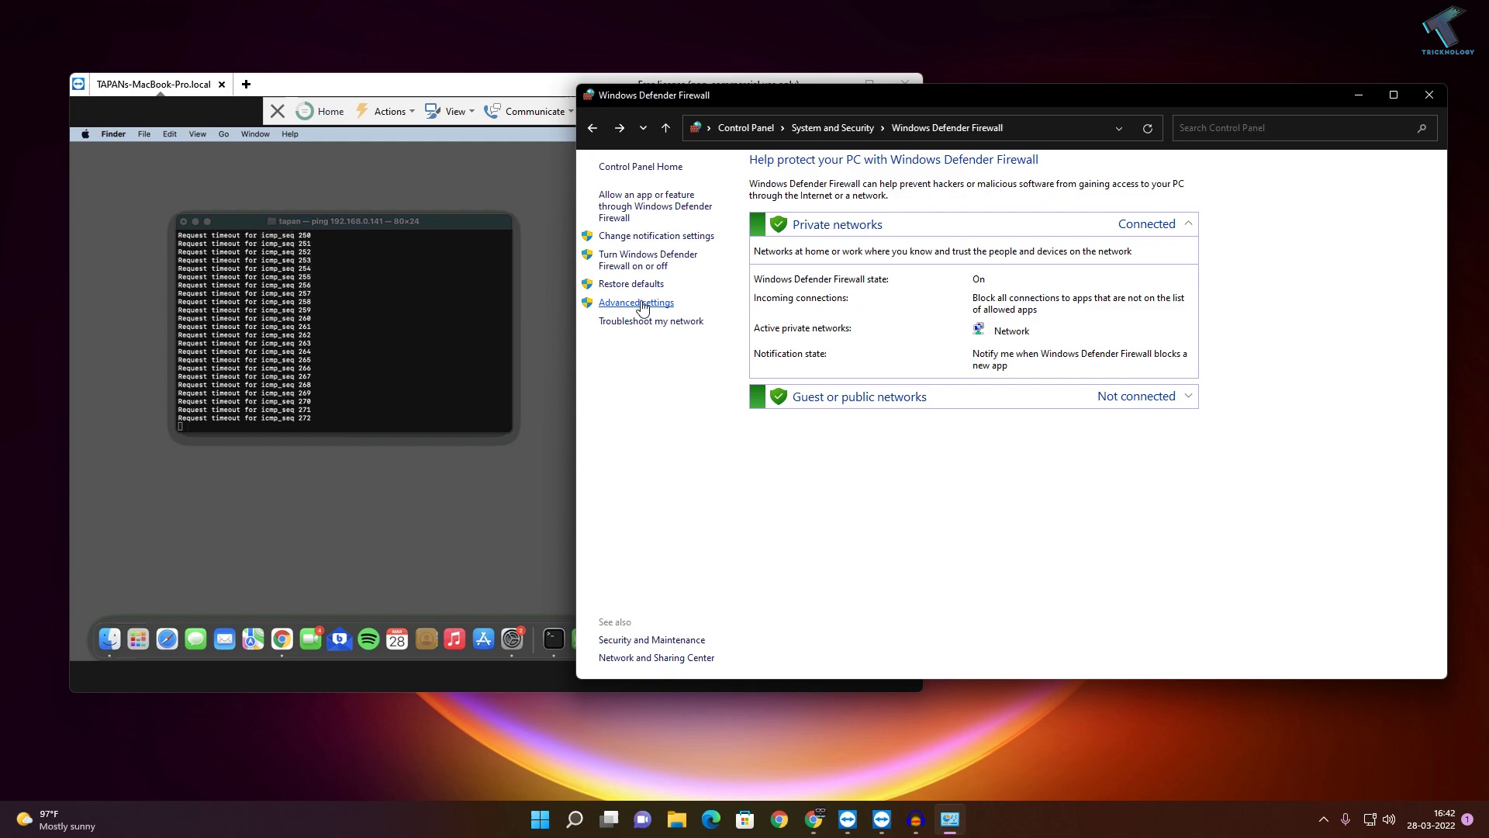
- Open the firewall's Advanced settings and list the Inbound Rules
left_click(641, 304)
left_click_drag(575, 100, 1221, 118)
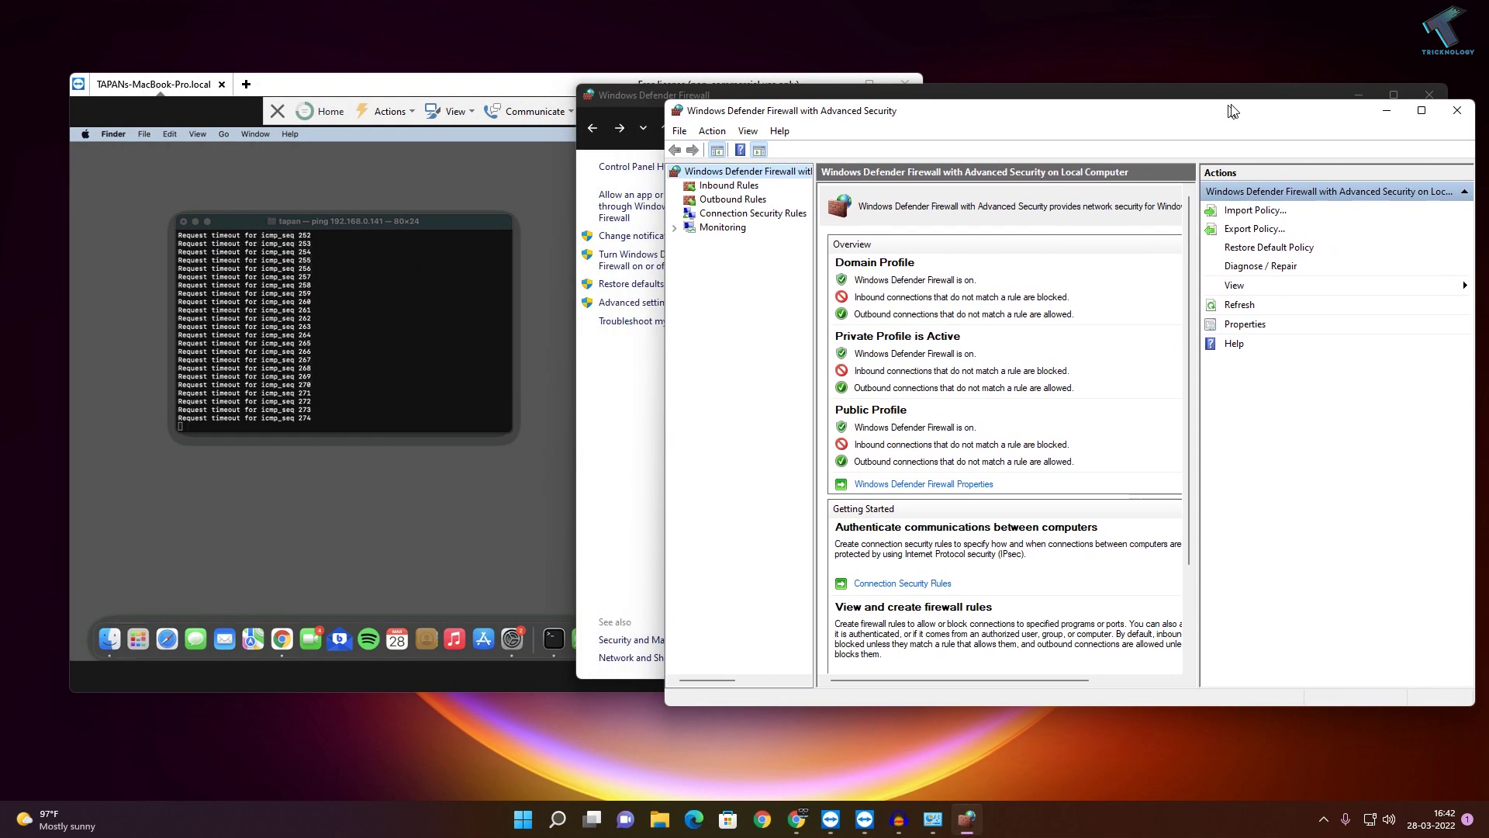
left_click(750, 187)
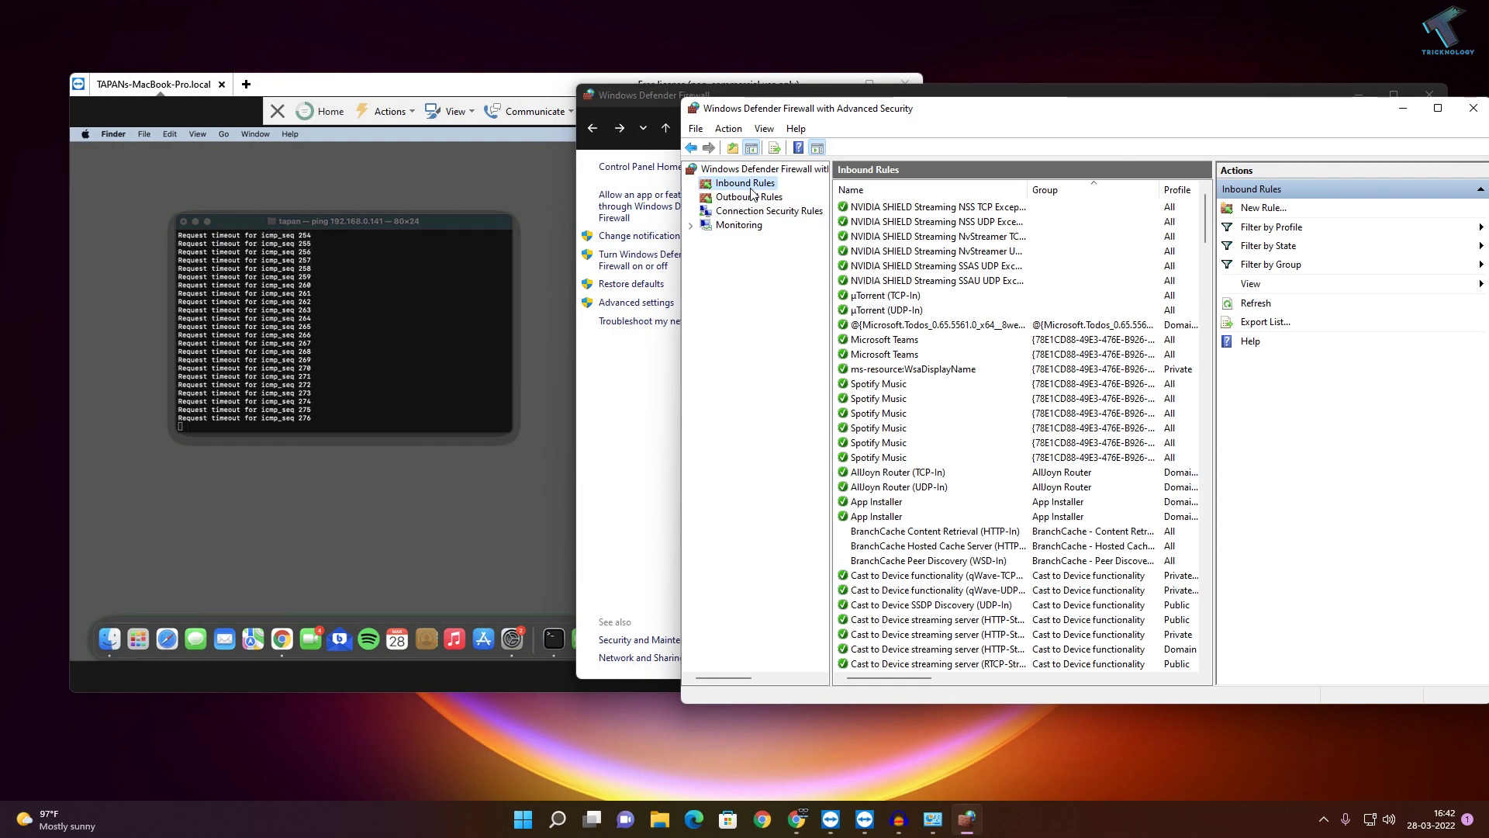
scroll(1052, 398, "down", 2)
scroll(1052, 397, "down", 3)
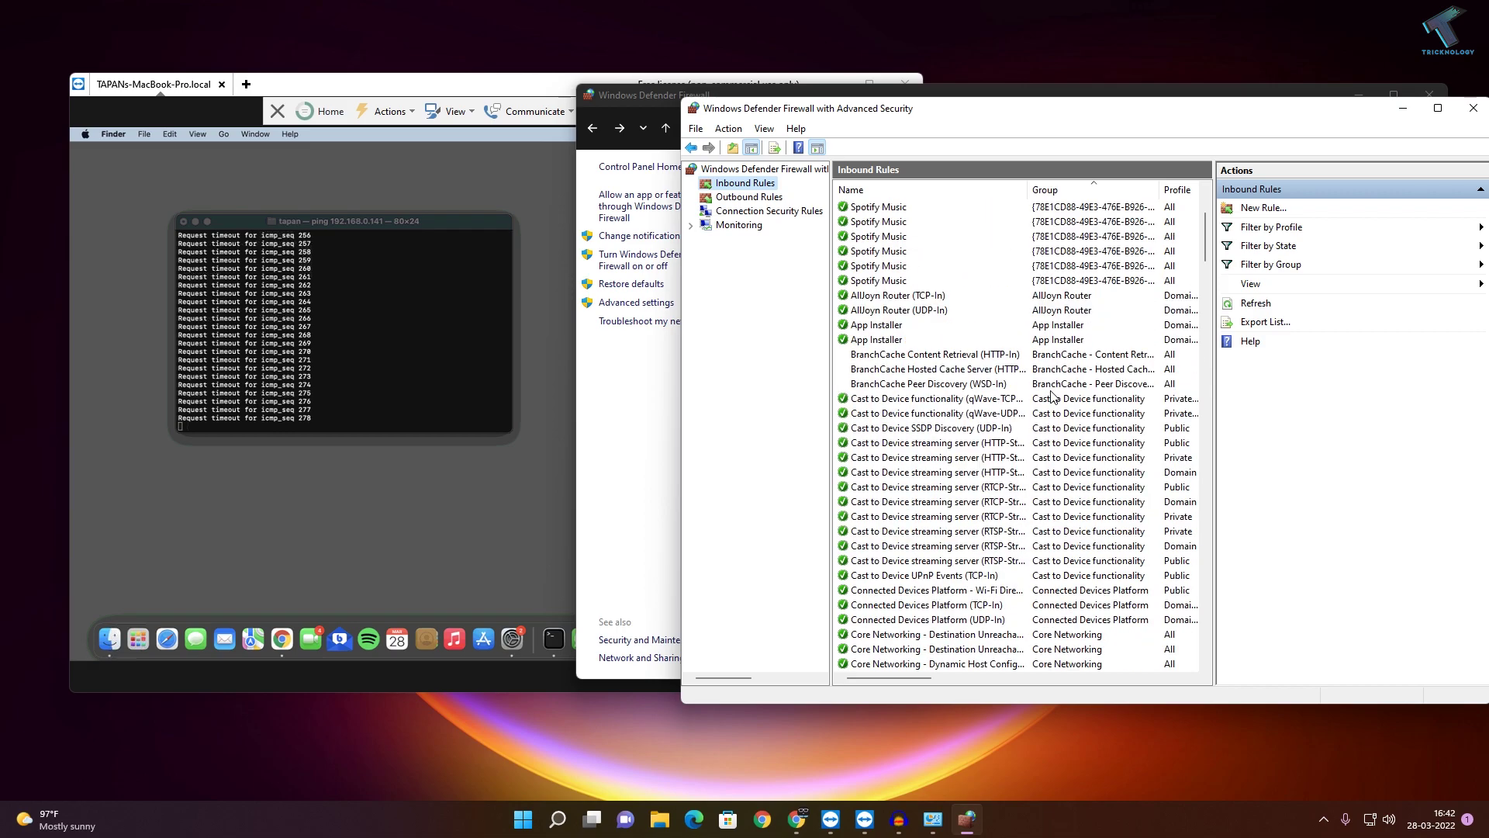
scroll(1052, 398, "down", 2)
scroll(1052, 398, "down", 3)
scroll(1052, 398, "down", 3)
scroll(1047, 399, "down", 4)
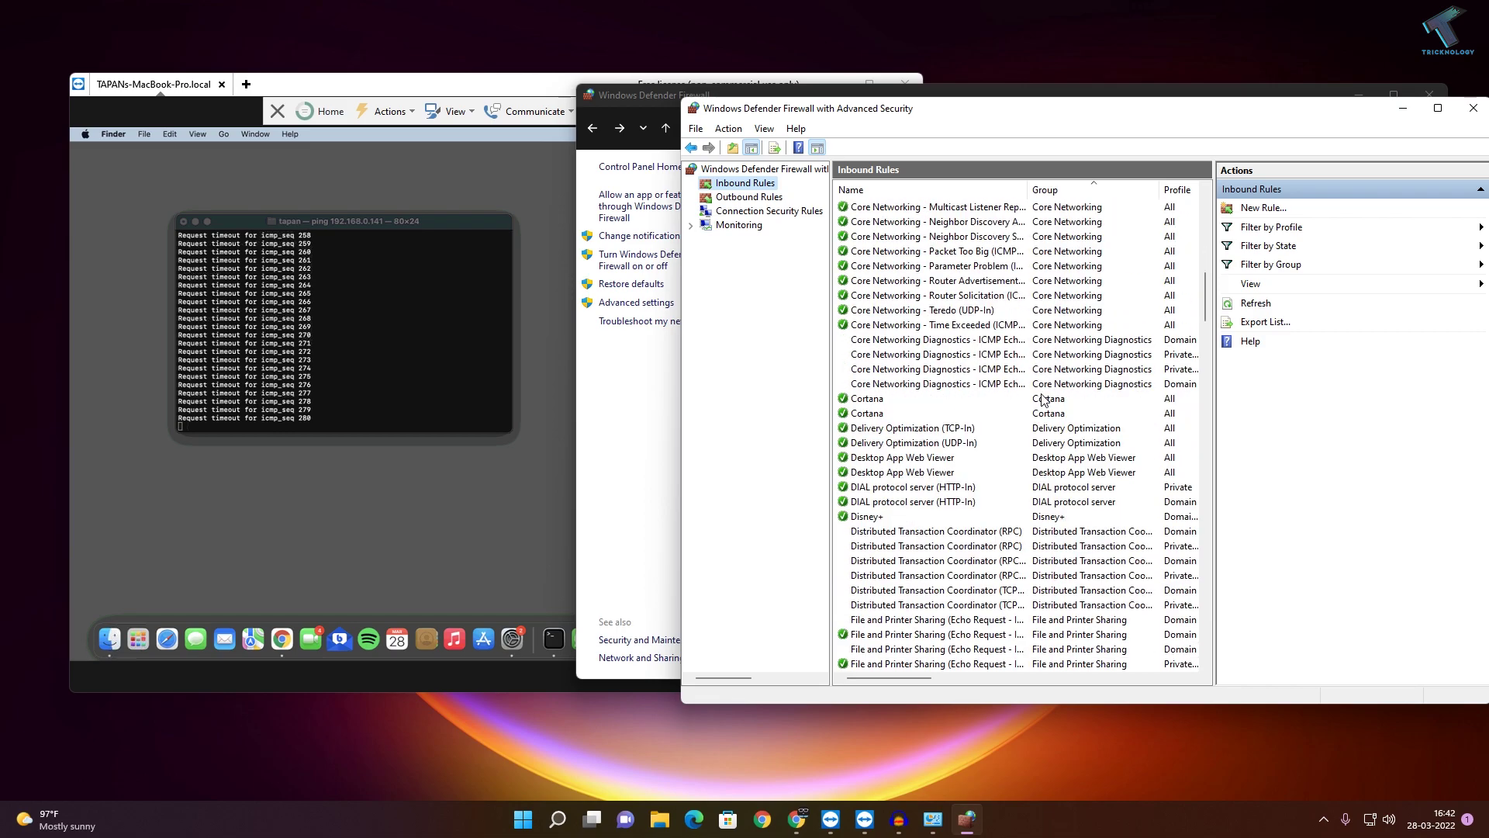
scroll(1042, 398, "down", 3)
- Open Properties for the File and Printer Sharing (Echo Request - ICMPv4-In) rule
left_click(893, 504)
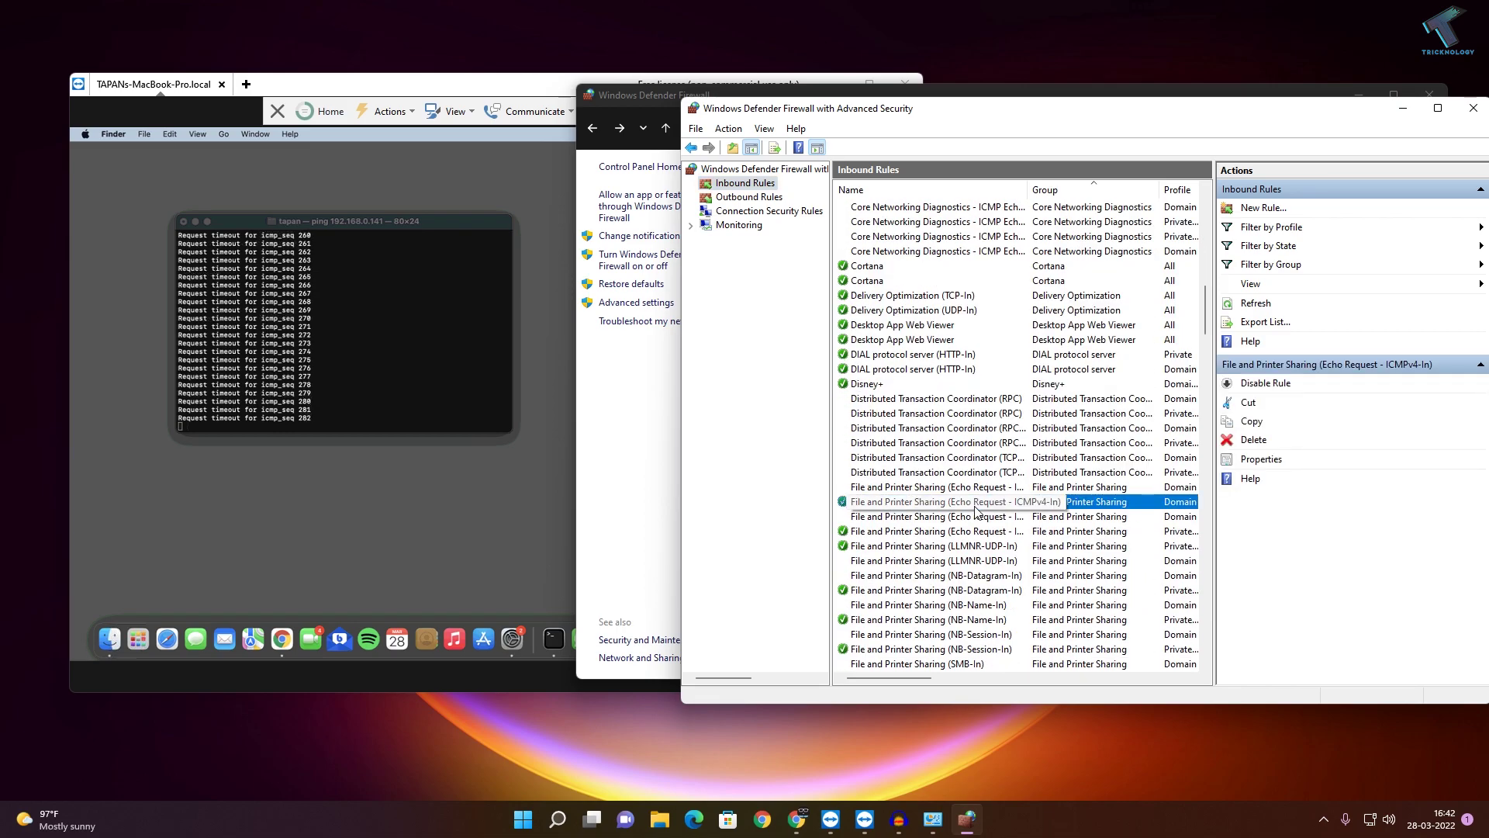
right_click(922, 507)
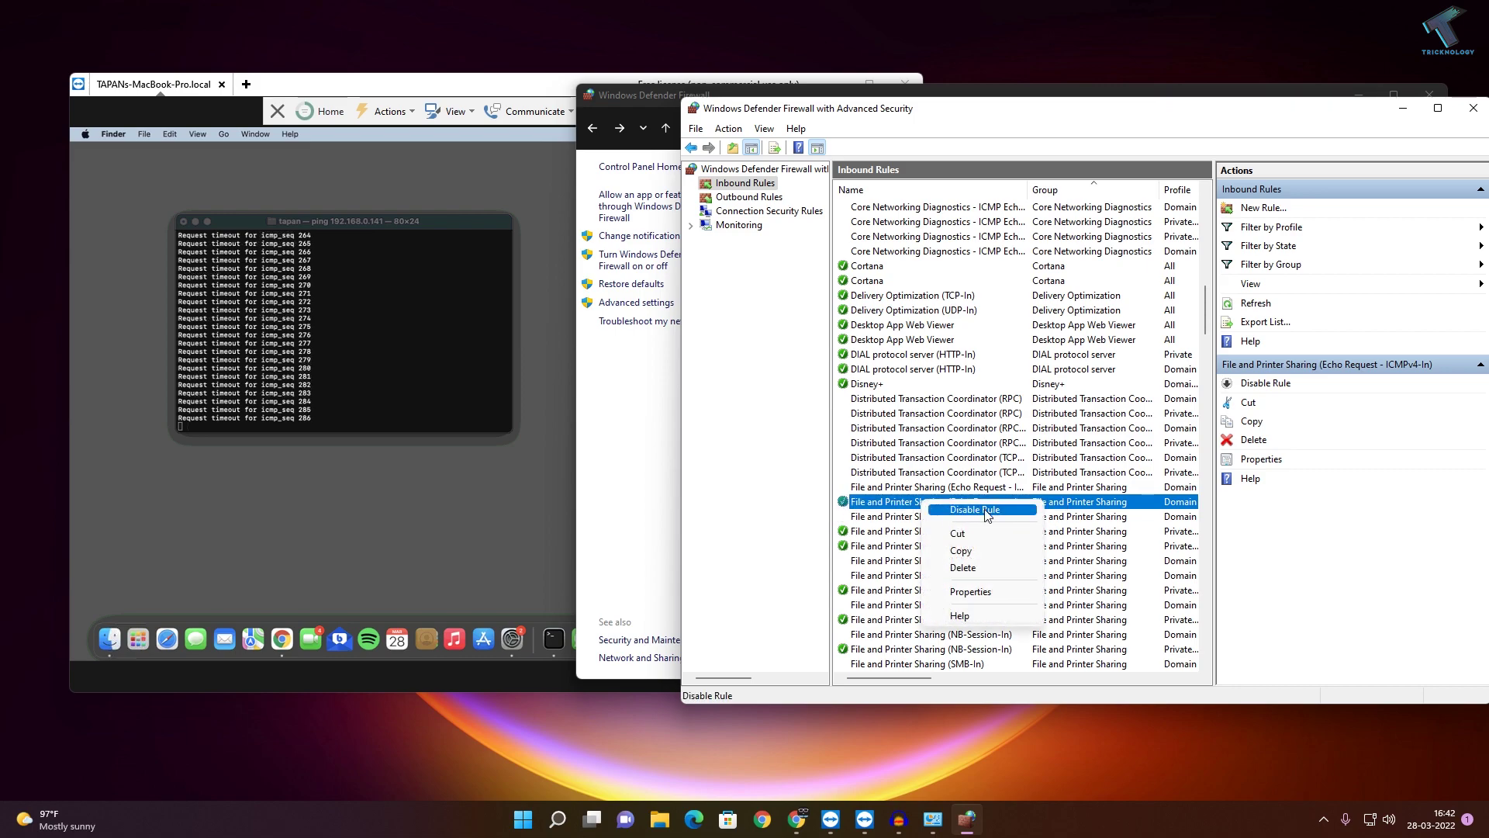
left_click(986, 512)
right_click(952, 504)
left_click(976, 510)
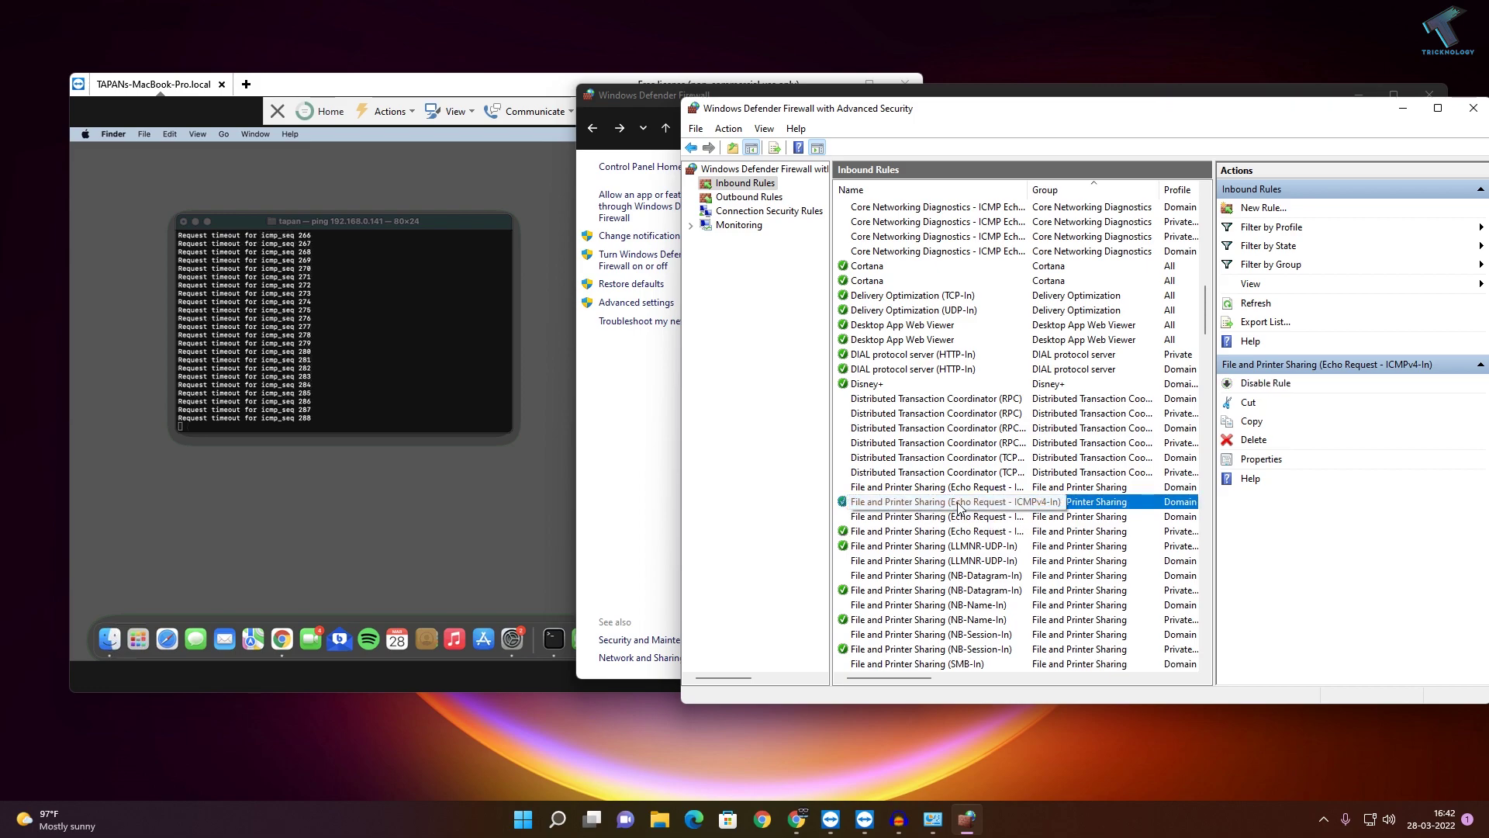
right_click(938, 503)
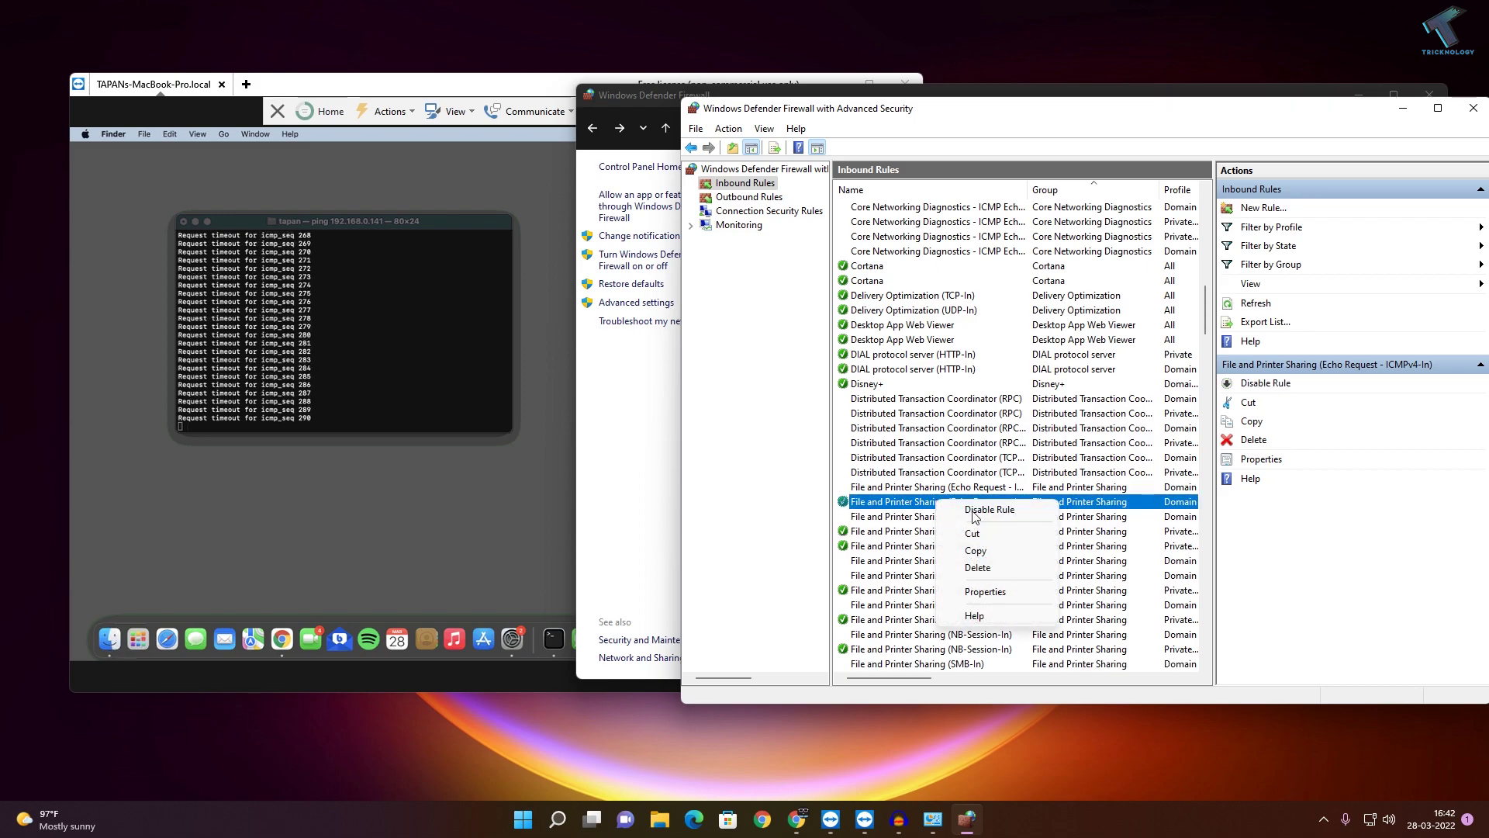
left_click(1010, 591)
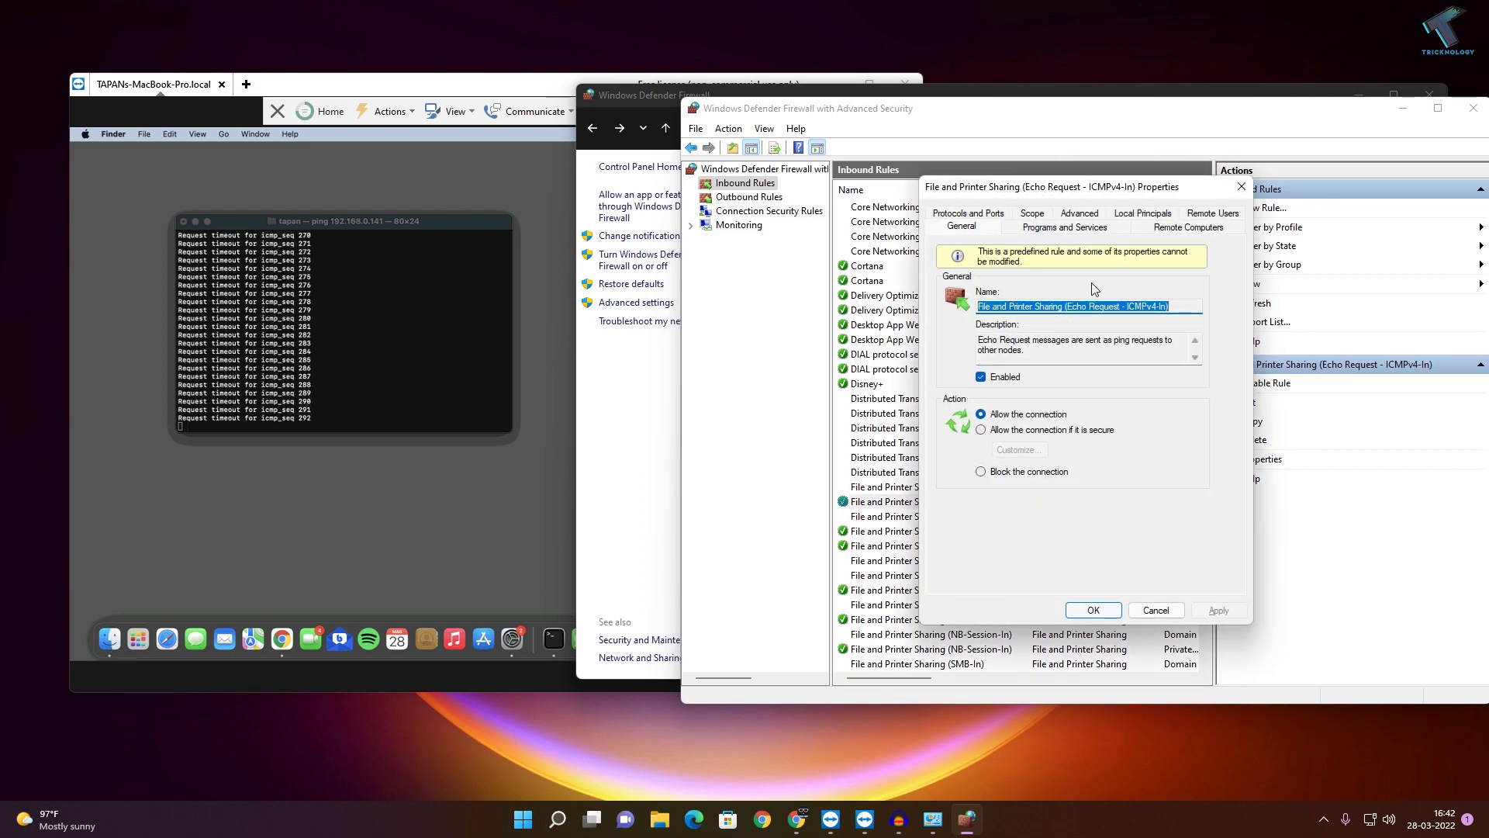
- On the rule's Advanced tab, tick the Private and Public profiles, then apply and close
left_click(1089, 225)
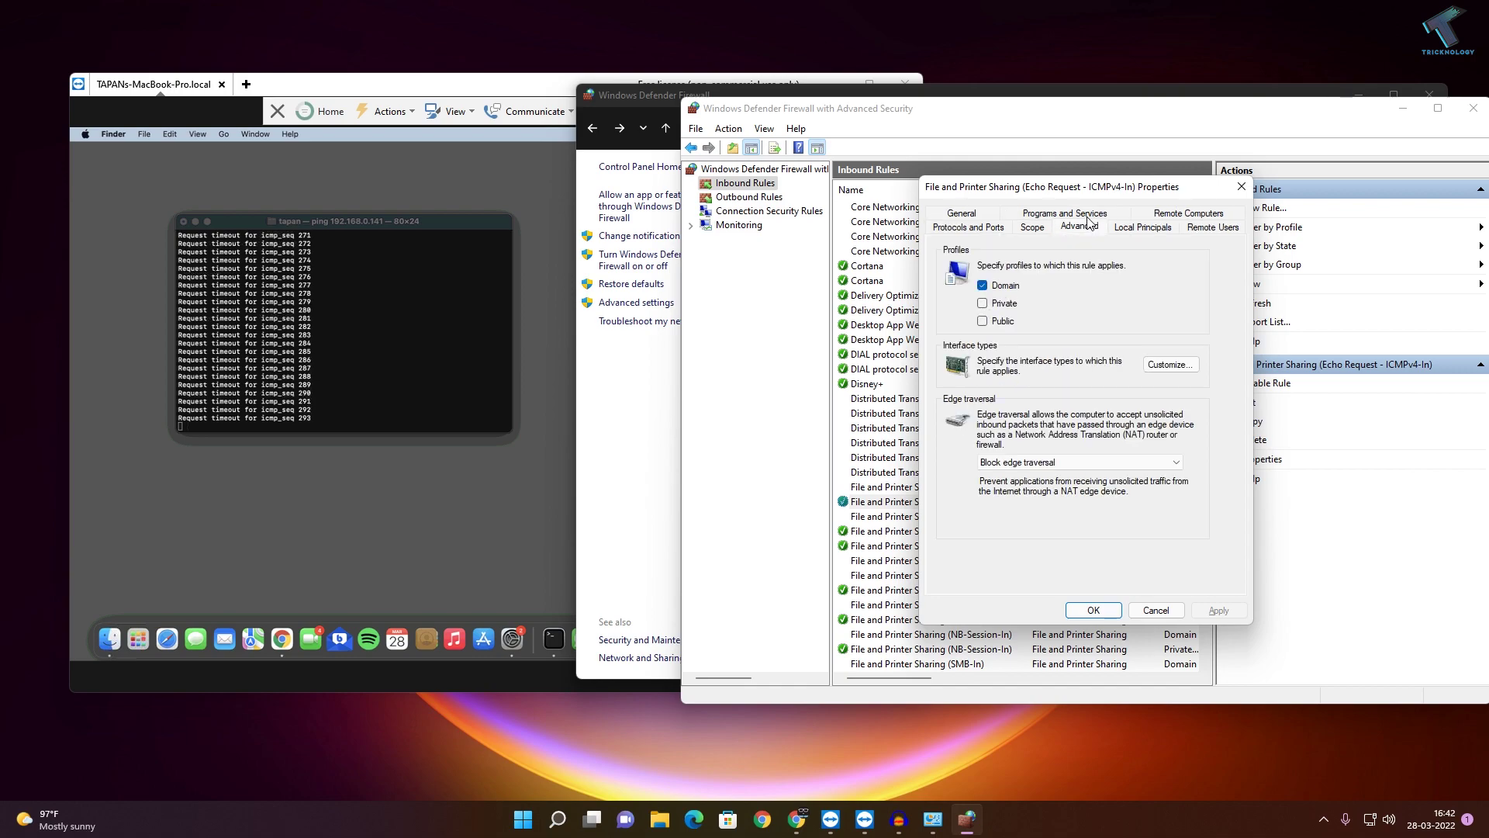
left_click(983, 303)
left_click(983, 321)
left_click(1224, 613)
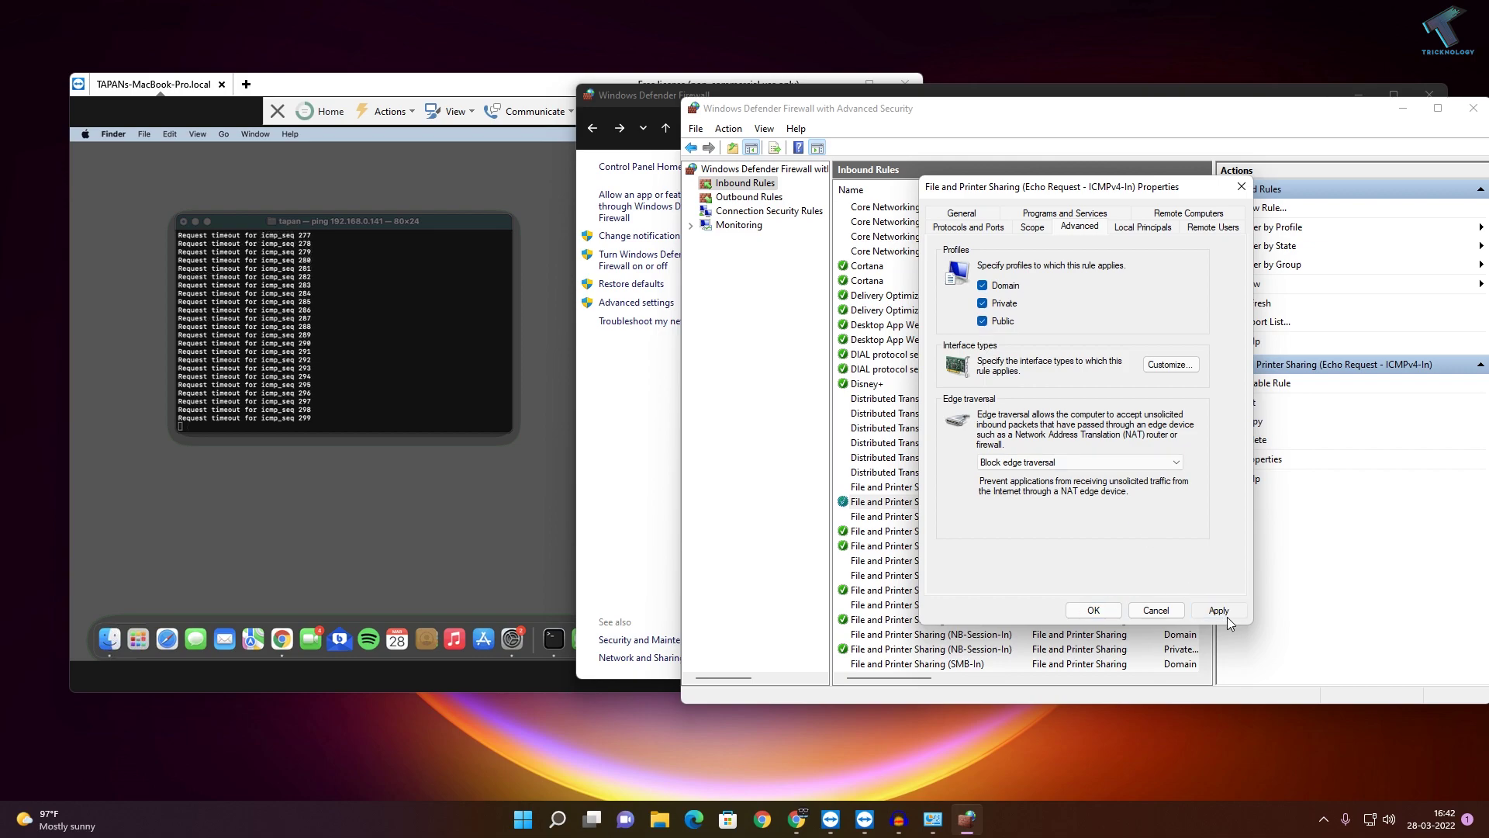
left_click(1093, 609)
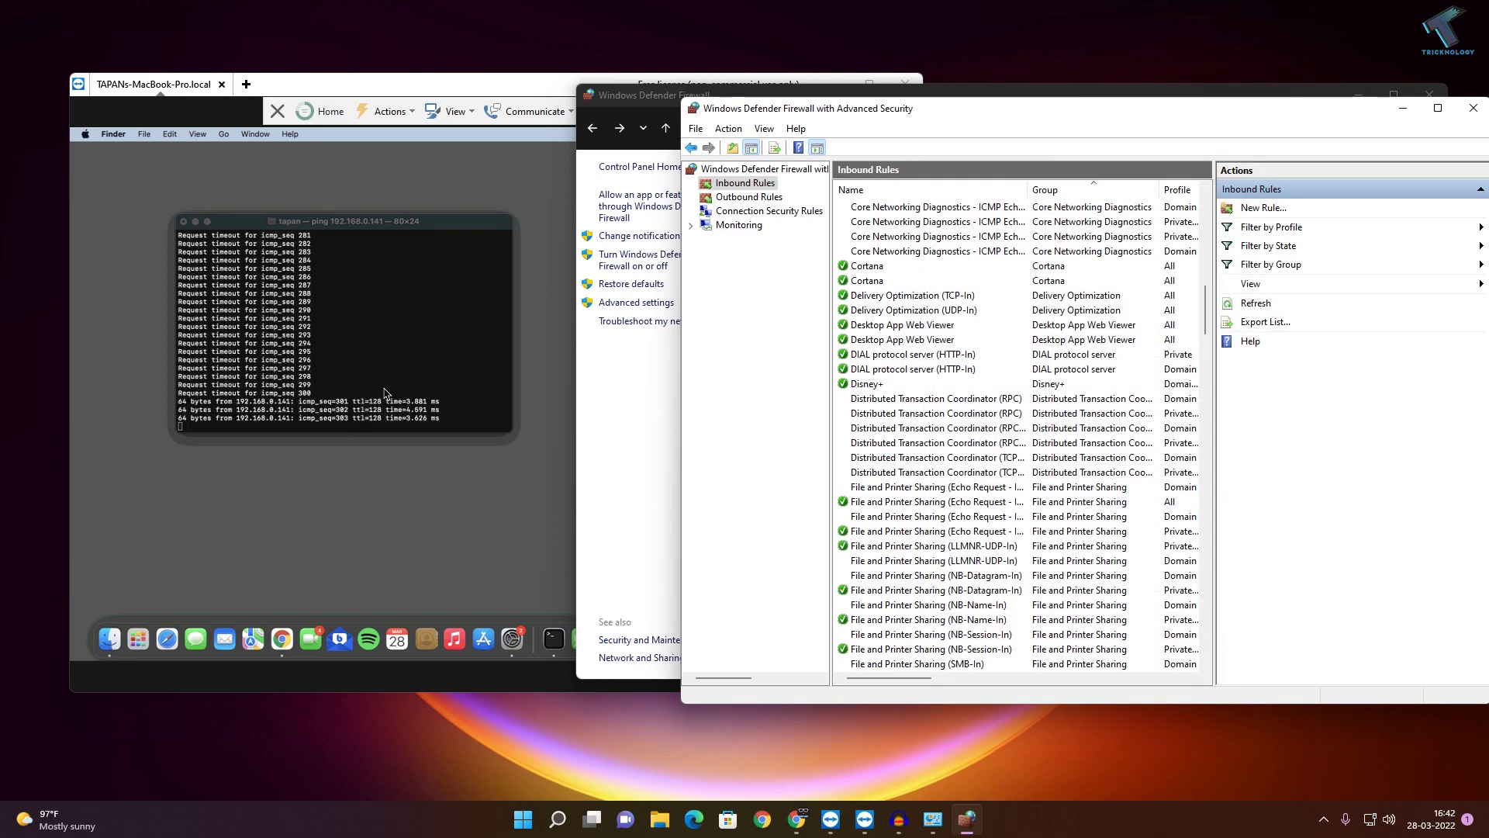